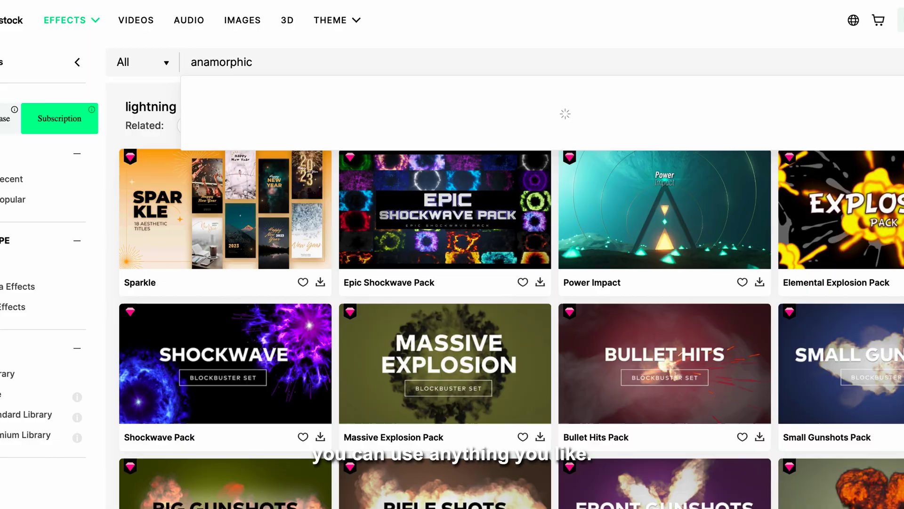
# - Search Filmstock for 'flare' and browse the results for the Lens Flares pack
pyautogui.write('flare')
pyautogui.press('Return')
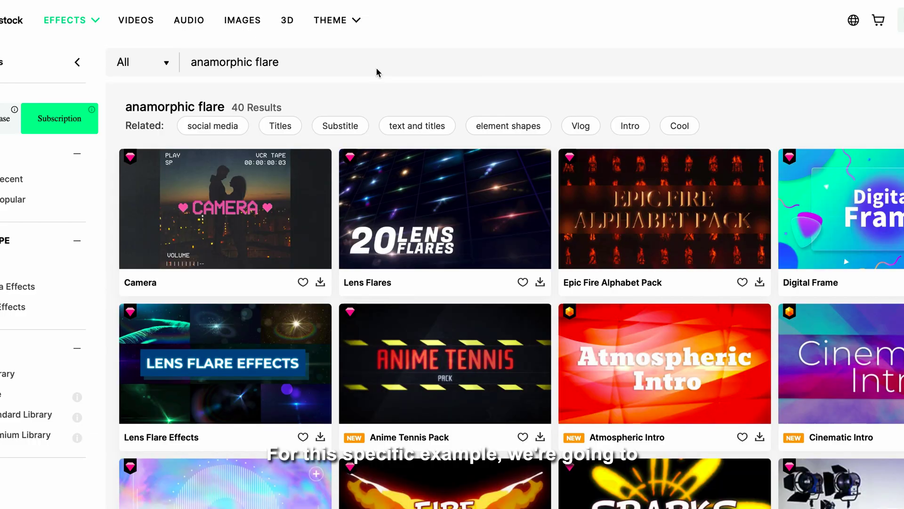
pyautogui.rightClick(560, 185)
pyautogui.scroll(-1, 493, 153)
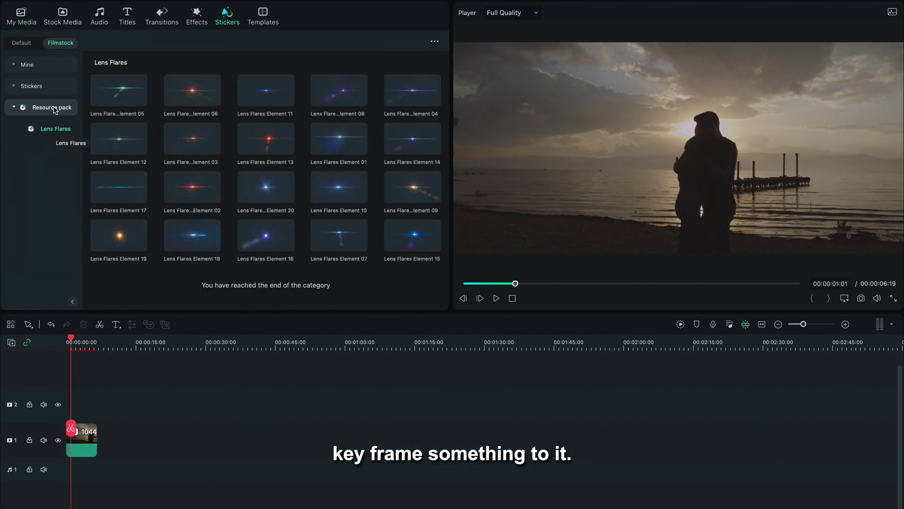
# - Preview the sunset couple clip and drop Lens Flares Element 10 on the track above it
pyautogui.press('space')
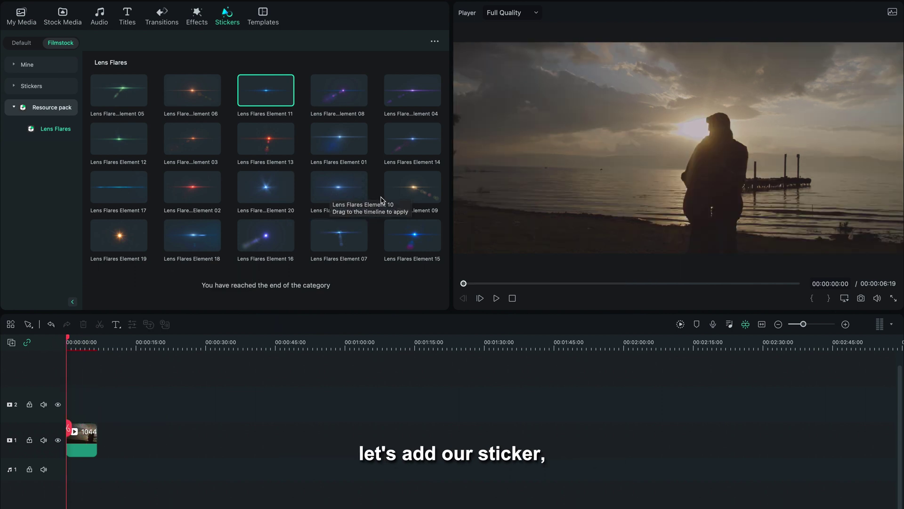
pyautogui.press('space')
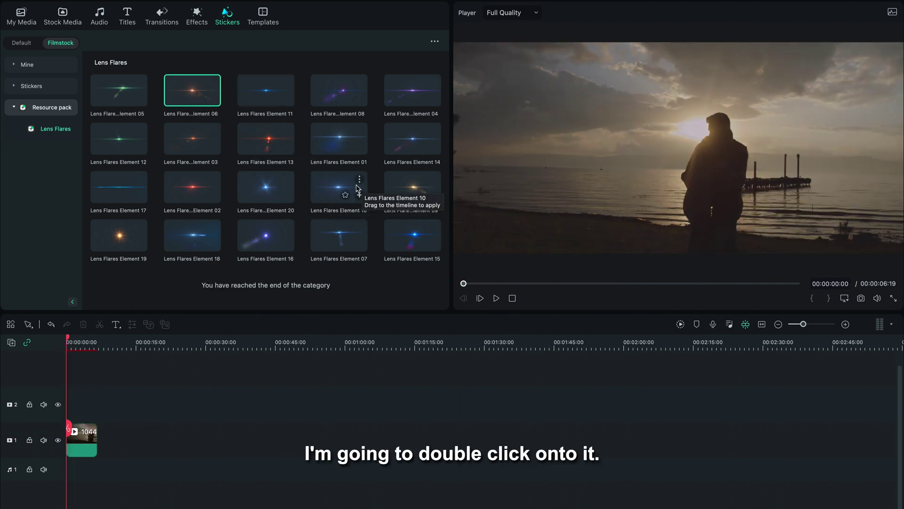
pyautogui.moveTo(356, 188); pyautogui.dragTo(85, 406)
# - Return to the timeline start and open the flare sticker's properties
pyautogui.click(82, 401)
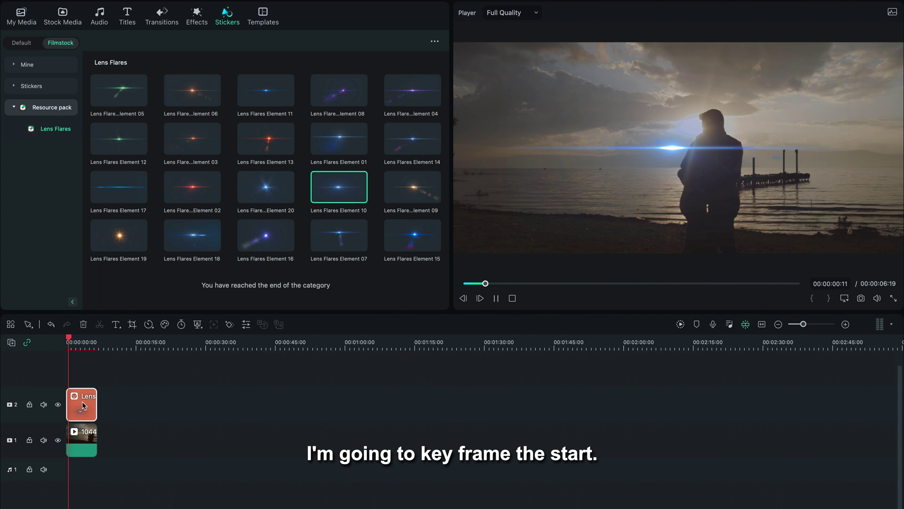
pyautogui.press('Home')
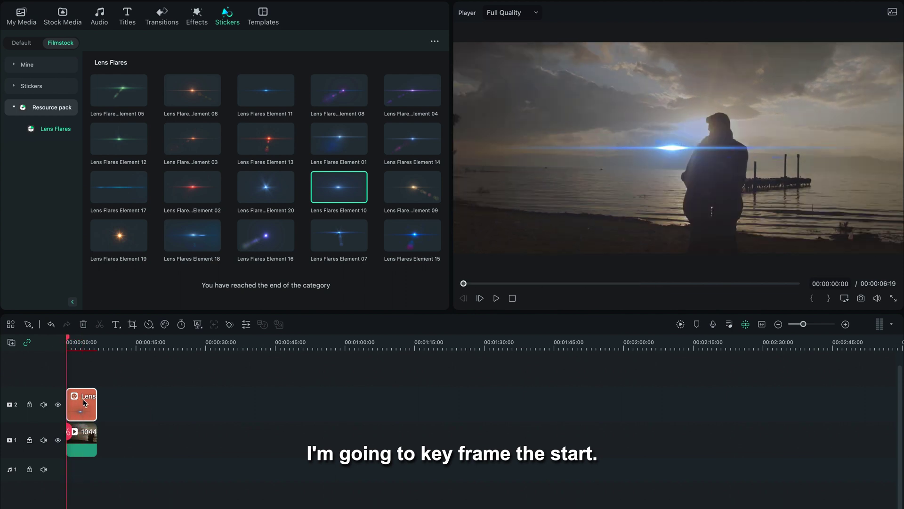
pyautogui.doubleClick(83, 403)
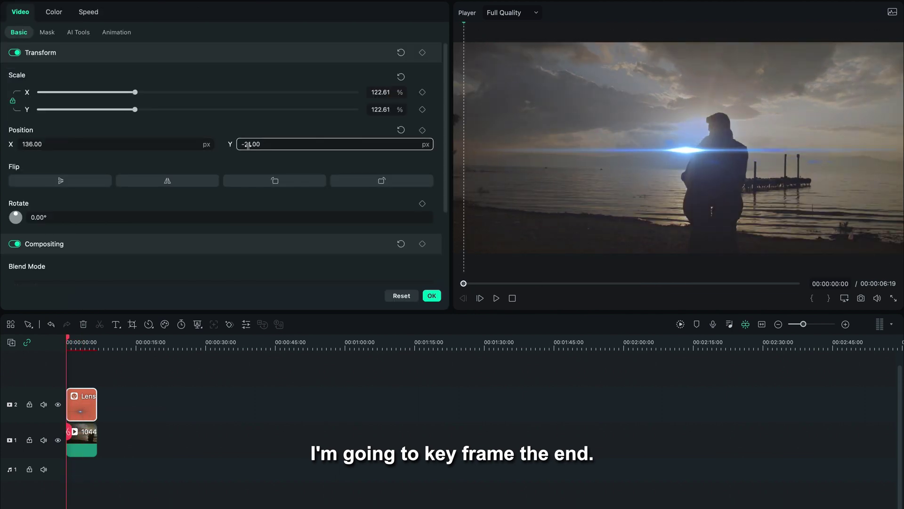
# - Move the flare to Y 144 and set its transform, adding start keyframes
pyautogui.click(170, 147)
pyautogui.scroll(-4, 129, 254)
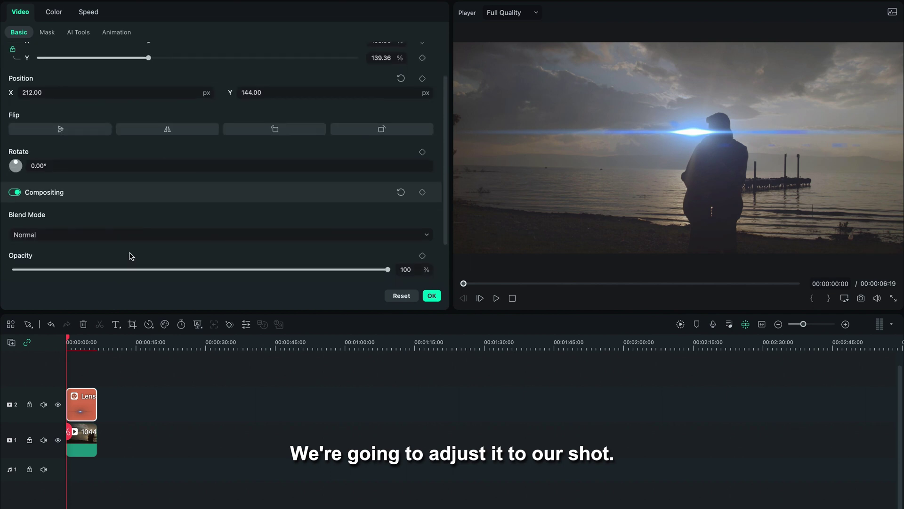
pyautogui.moveTo(389, 230); pyautogui.dragTo(349, 230)
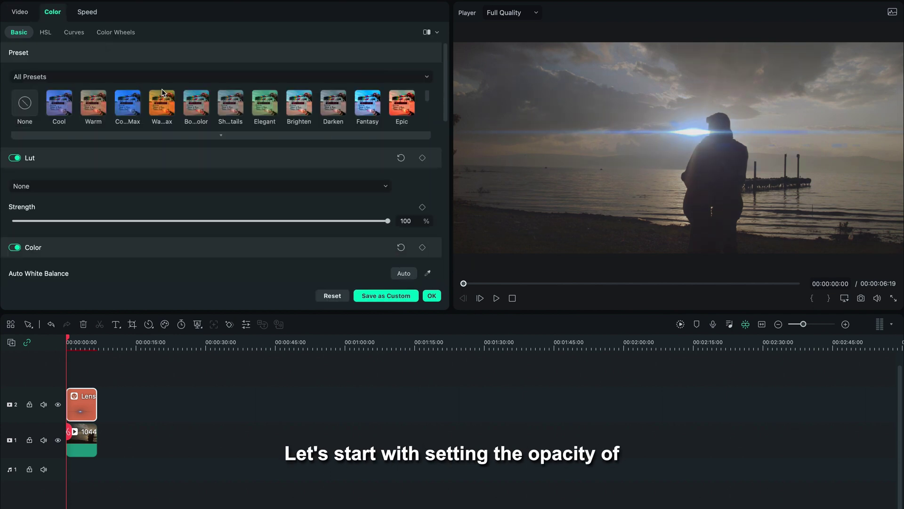
# - Warm the flare's colour temperature and keyframe its opacity down to 0 later on
pyautogui.scroll(-5, 240, 188)
pyautogui.moveTo(201, 155); pyautogui.dragTo(278, 155)
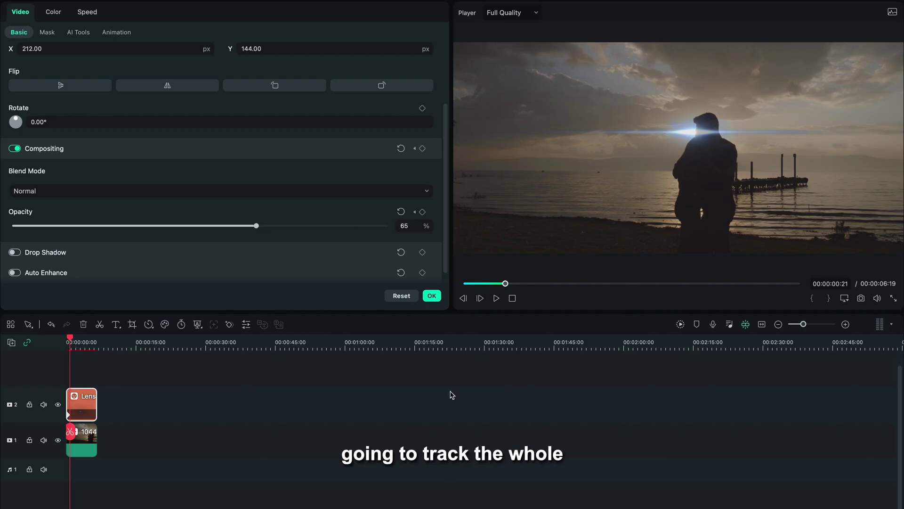
pyautogui.moveTo(257, 226); pyautogui.dragTo(12, 227)
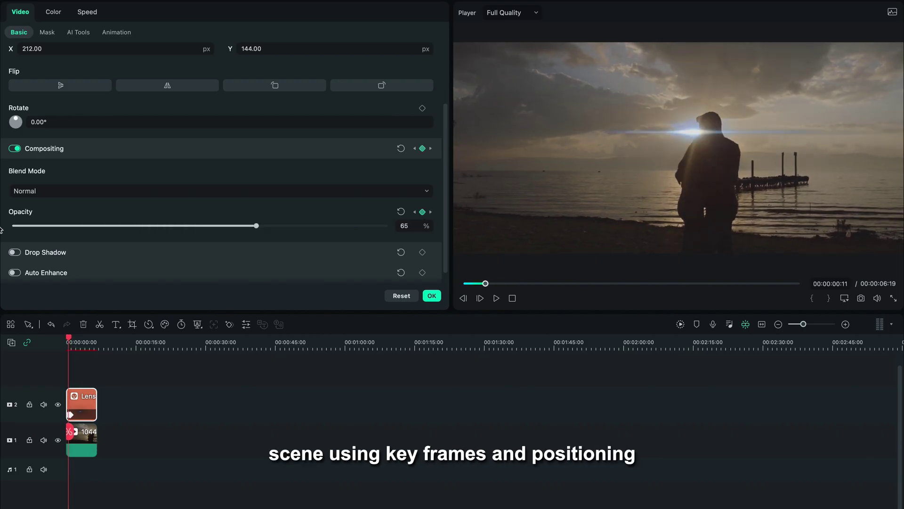
pyautogui.scroll(3, 111, 202)
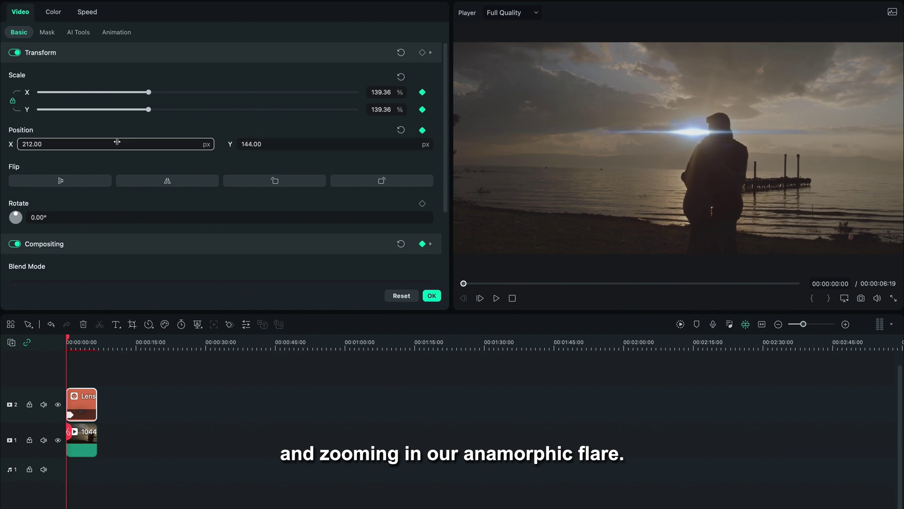
# - Play the flare animation and add a keyframe bringing its opacity back up
pyautogui.press('space')
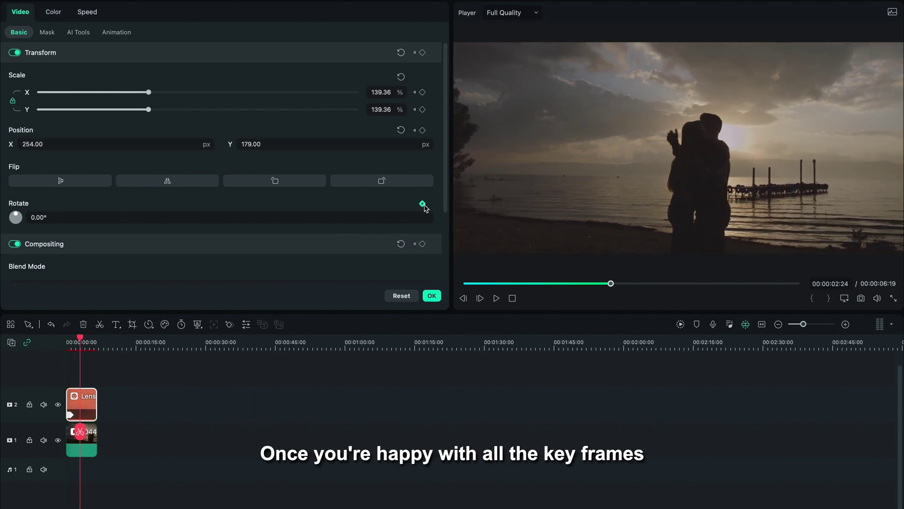
pyautogui.scroll(-3, 428, 243)
pyautogui.scroll(3, 423, 241)
pyautogui.scroll(-3, 162, 243)
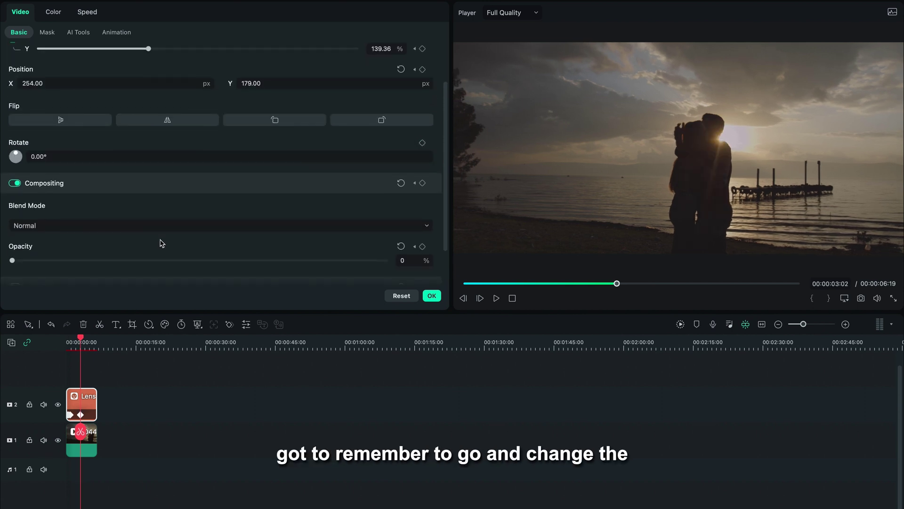
pyautogui.click(192, 260)
pyautogui.scroll(2, 237, 207)
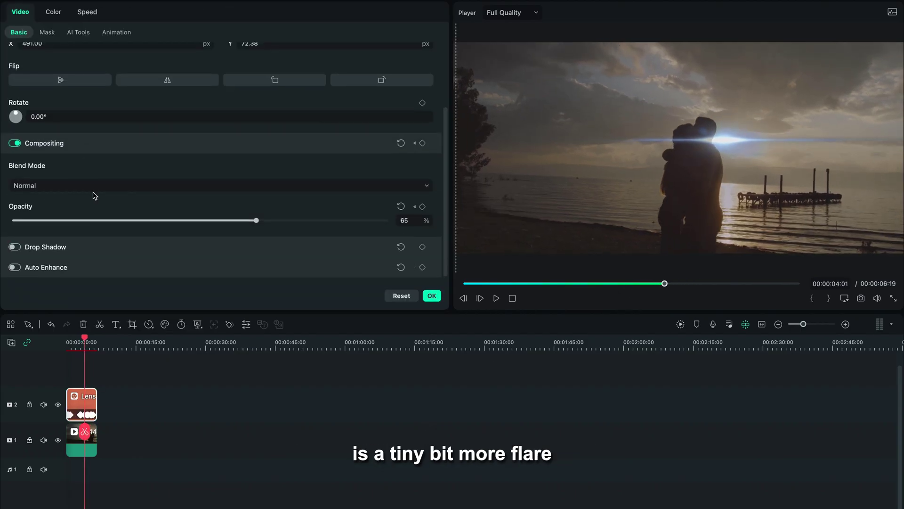
# - Set the flare's blend mode to Screen and play back the result
pyautogui.click(95, 187)
pyautogui.click(198, 242)
pyautogui.click(427, 185)
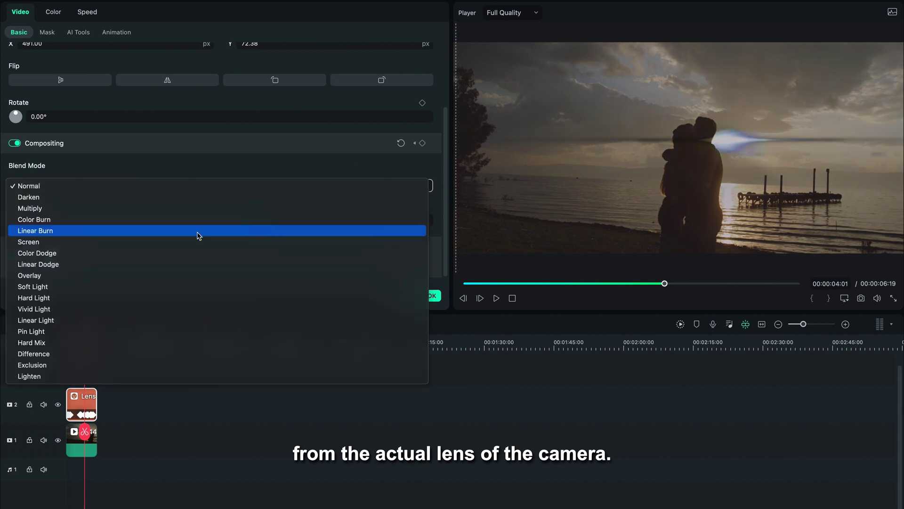
pyautogui.click(198, 242)
pyautogui.press('space')
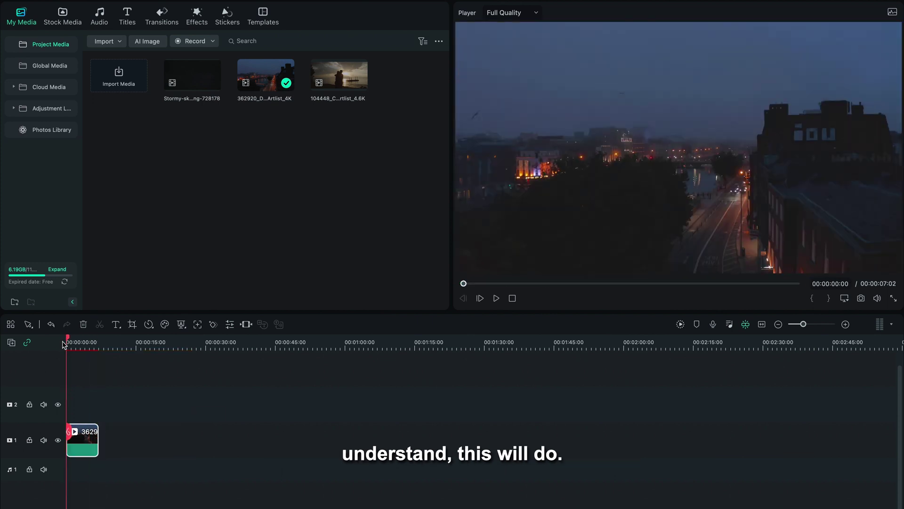
# - Place the stormy sky clip above the Dublin shot and set its blend mode to Overlay
pyautogui.moveTo(192, 74); pyautogui.dragTo(100, 395)
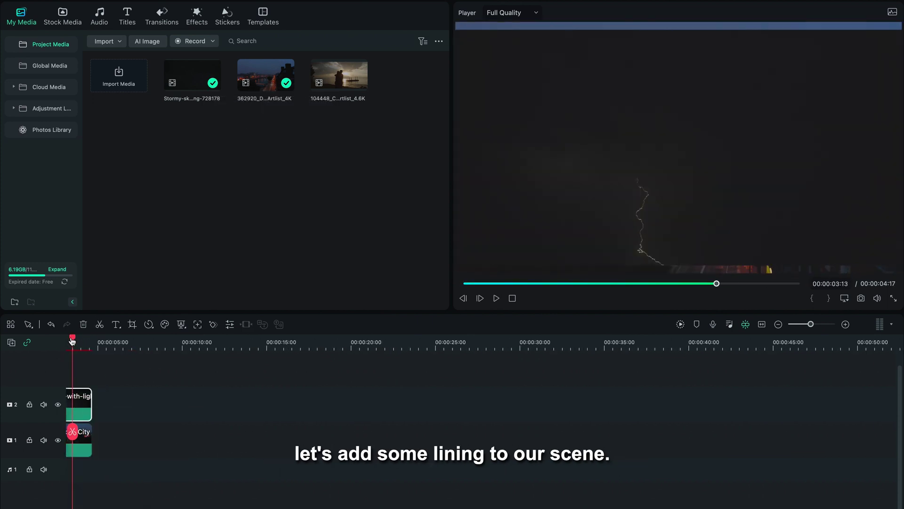
pyautogui.moveTo(72, 340); pyautogui.dragTo(70, 340)
pyautogui.press('space')
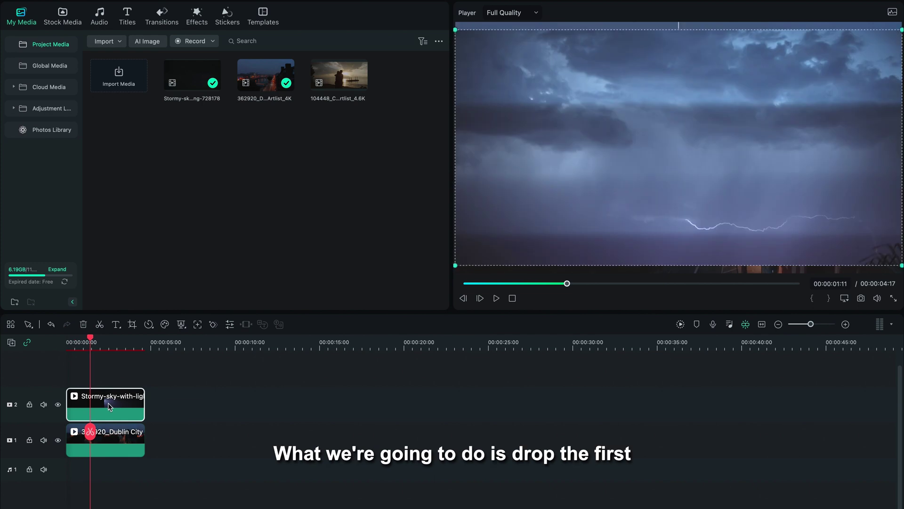
pyautogui.click(127, 221)
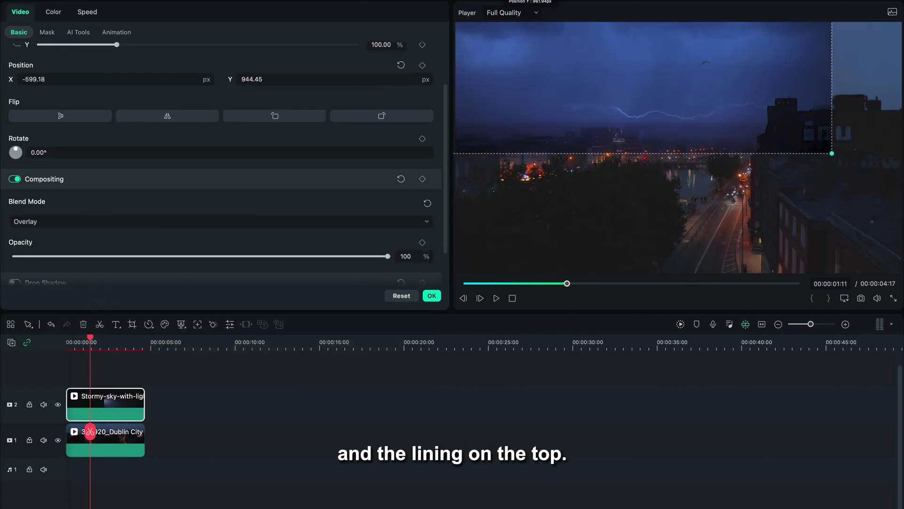
# - Enlarge the lightning overlay to 147.27% and reposition it over the city sky
pyautogui.moveTo(832, 153); pyautogui.dragTo(800, 118)
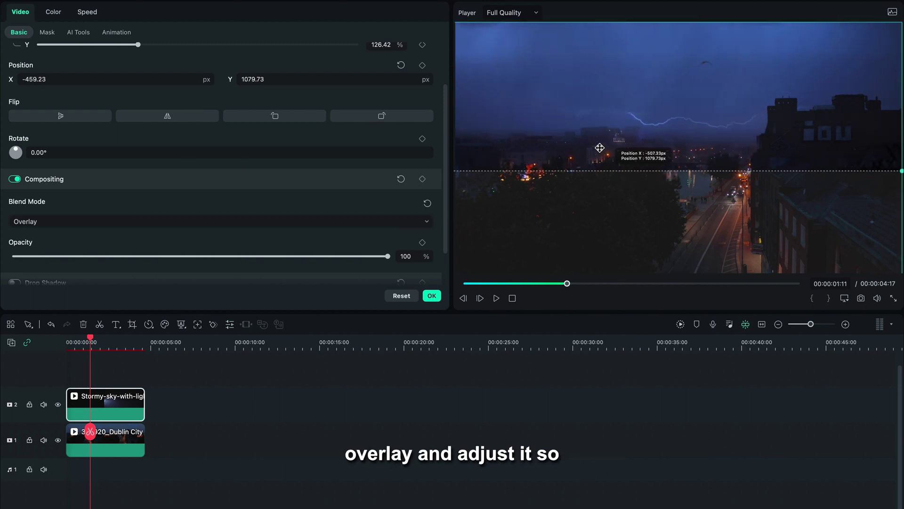
pyautogui.moveTo(599, 147); pyautogui.dragTo(706, 283)
pyautogui.scroll(3, 243, 145)
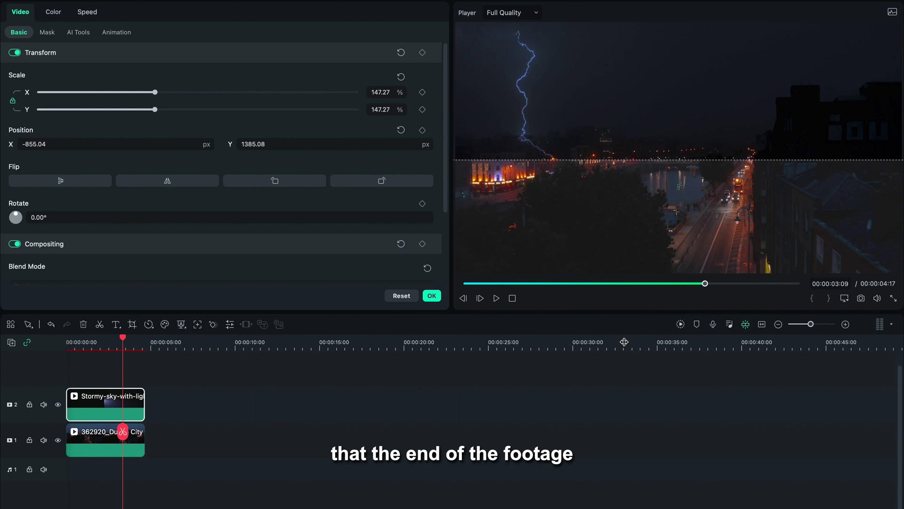
pyautogui.press('space')
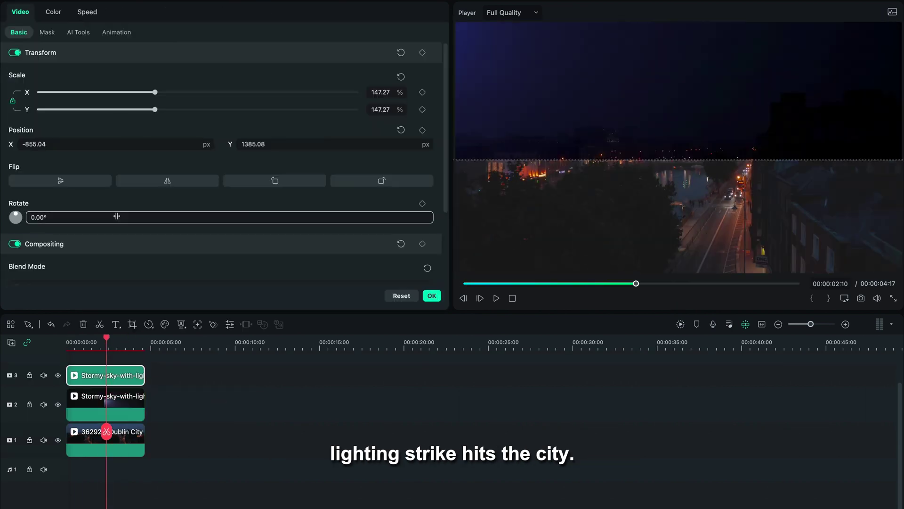
# - Rotate the upper sky overlay 180°, move it into the sky, keep Overlay blend at 78% opacity
pyautogui.moveTo(118, 216)
pyautogui.mouseDown()
pyautogui.moveTo(156, 215)
pyautogui.moveTo(116, 209)
pyautogui.mouseUp()
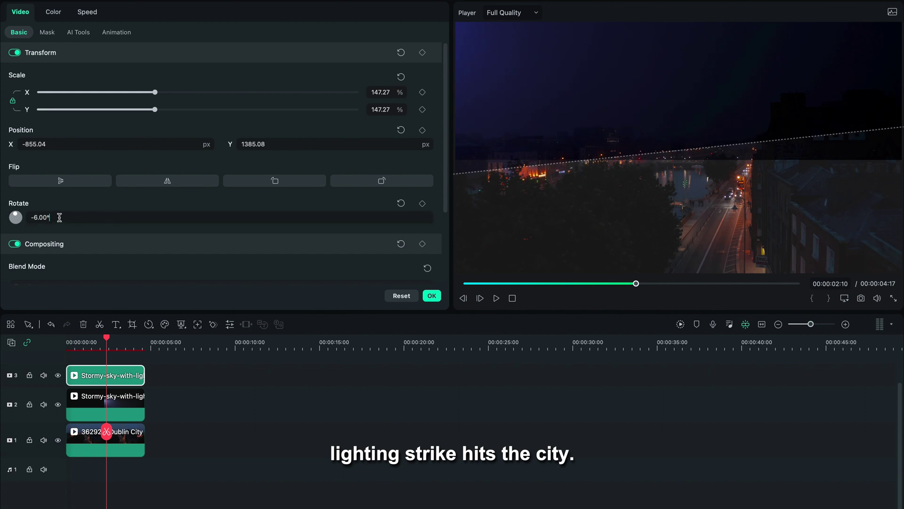
pyautogui.moveTo(551, 143); pyautogui.dragTo(641, 255)
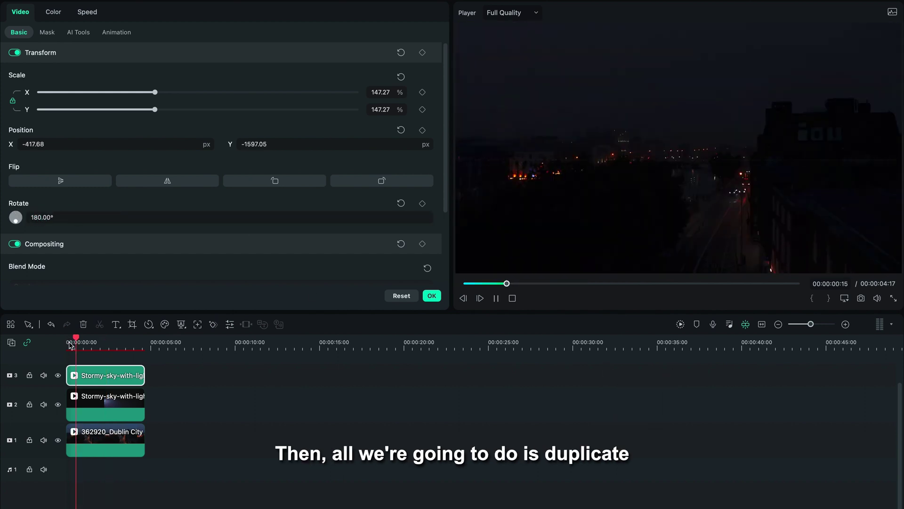
pyautogui.press('space')
pyautogui.scroll(-3, 125, 226)
pyautogui.click(125, 226)
pyautogui.click(125, 226)
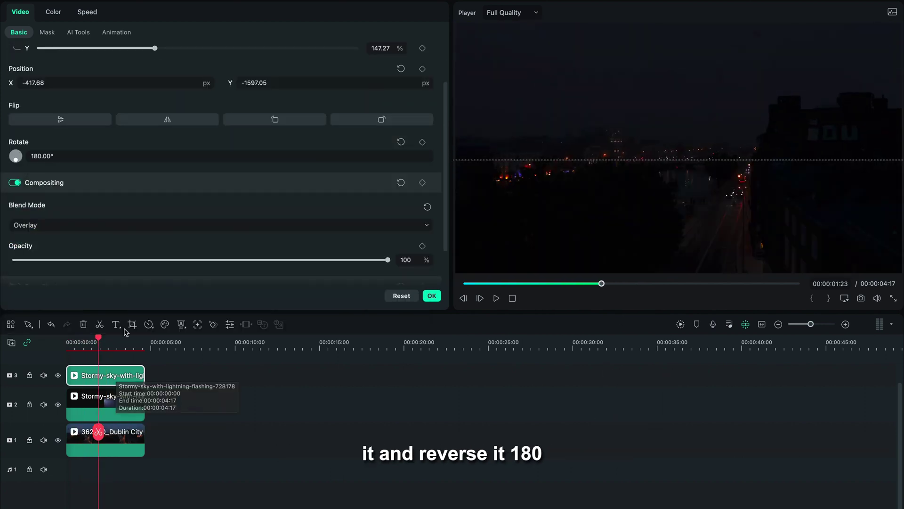
pyautogui.click(305, 259)
# - Start a Draw Mask on the upper sky clip and place the first points above the skyline
pyautogui.click(47, 32)
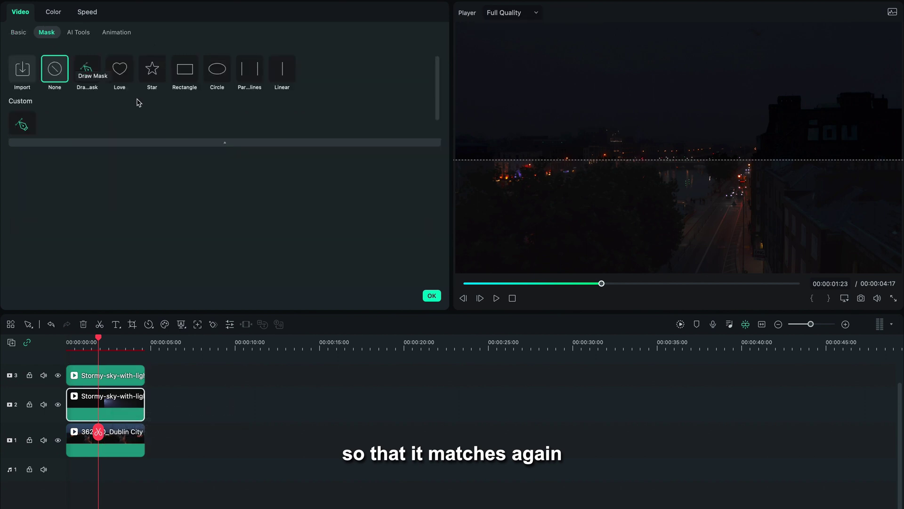
pyautogui.click(181, 69)
pyautogui.click(107, 375)
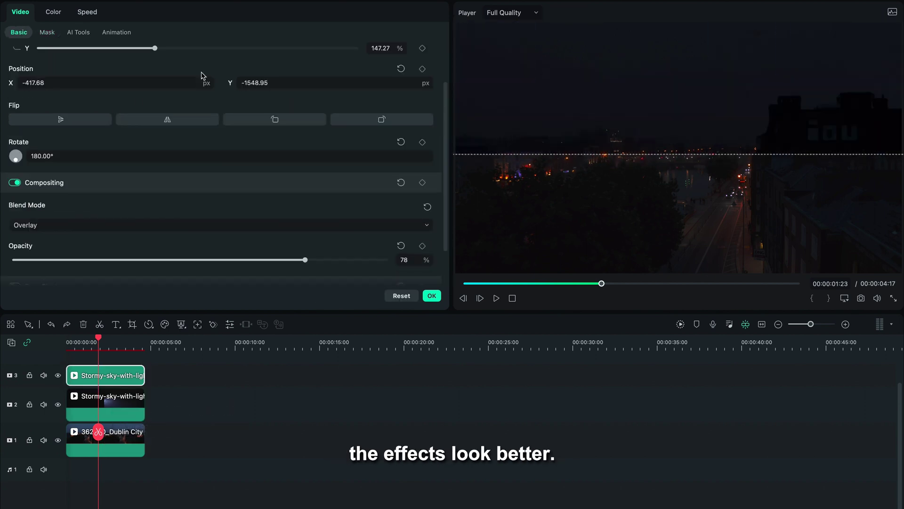
pyautogui.click(46, 32)
pyautogui.click(86, 69)
pyautogui.click(651, 140)
pyautogui.click(704, 140)
# - Add two more skyline points and close the upper overlay's mask shape
pyautogui.click(778, 142)
pyautogui.click(802, 135)
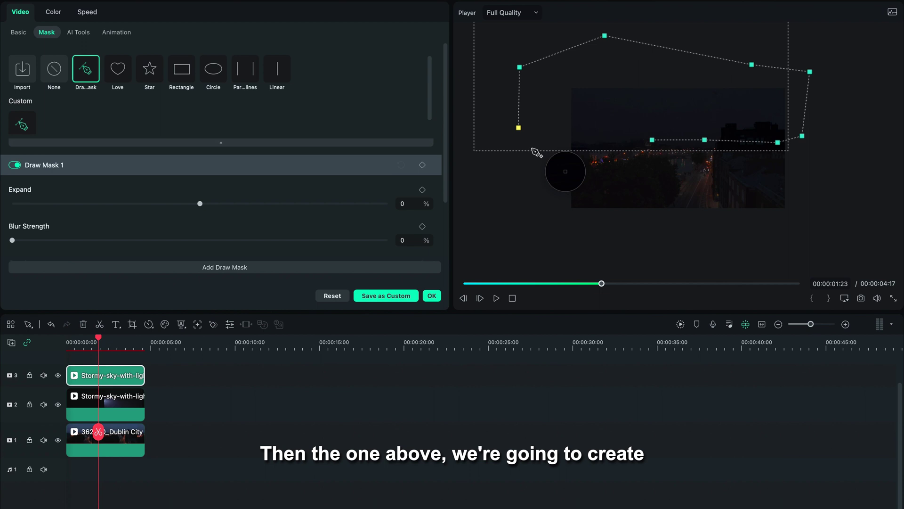
pyautogui.click(652, 139)
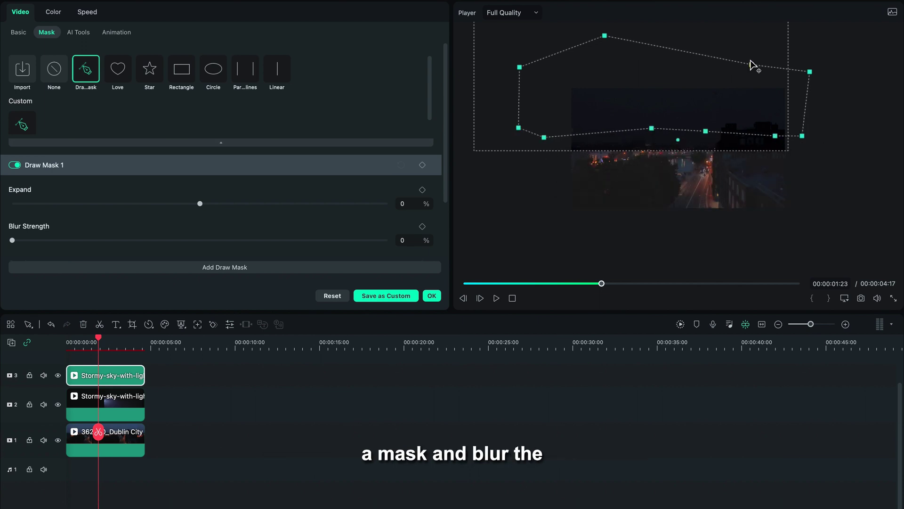
# - Mask the lower sky clip along the rooftops with Blur Strength 100 and Expand 25
pyautogui.click(119, 405)
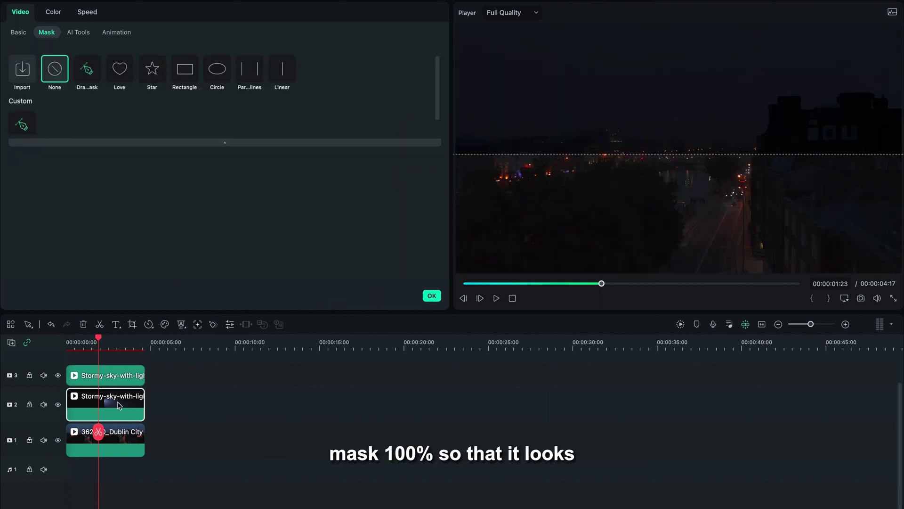
pyautogui.click(87, 69)
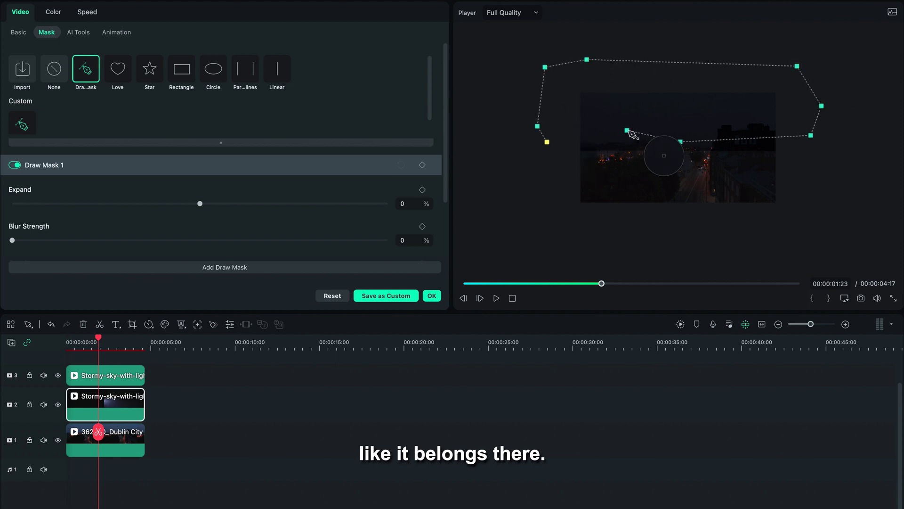
pyautogui.click(627, 130)
pyautogui.moveTo(681, 141); pyautogui.dragTo(680, 131)
pyautogui.moveTo(752, 135); pyautogui.dragTo(752, 127)
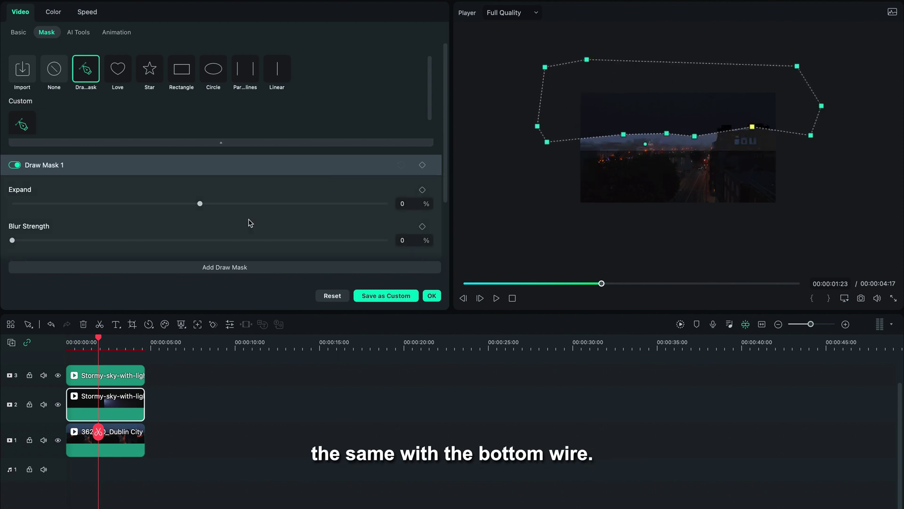
pyautogui.scroll(-1, 232, 224)
pyautogui.moveTo(12, 212); pyautogui.dragTo(388, 212)
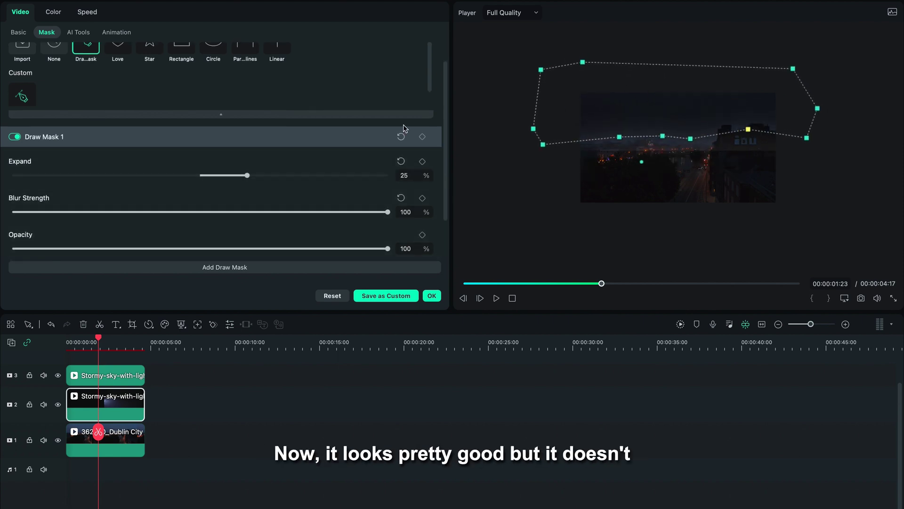
# - Redraw the upper overlay's freehand mask with four points, play back, and drag the mask upward
pyautogui.click(112, 375)
pyautogui.click(85, 68)
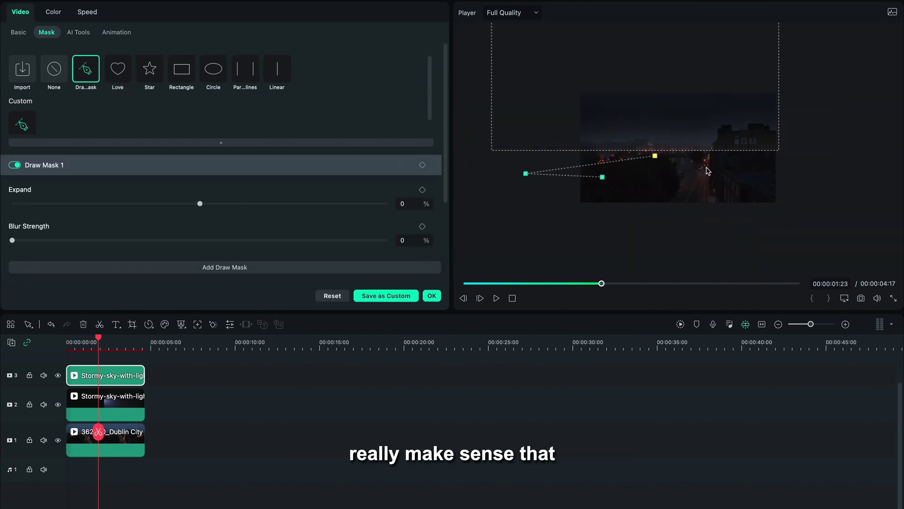
pyautogui.click(790, 155)
pyautogui.click(821, 195)
pyautogui.click(789, 233)
pyautogui.click(616, 229)
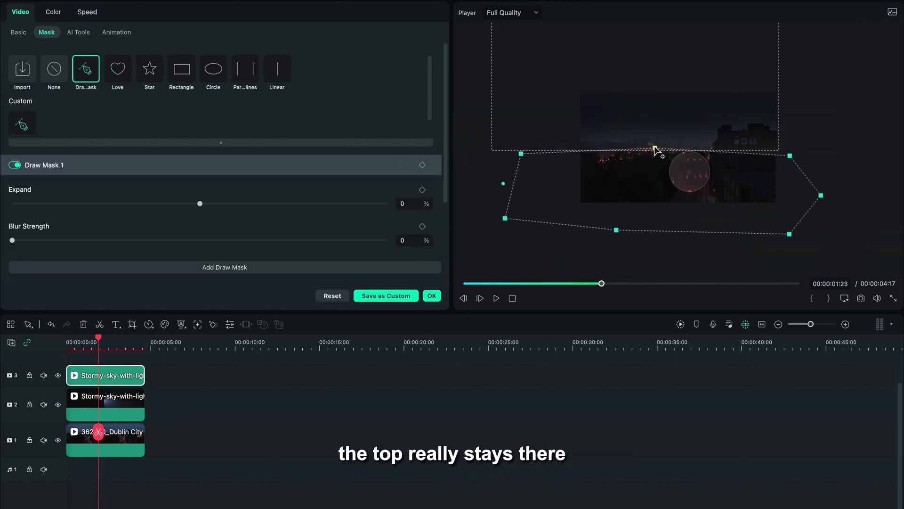
pyautogui.moveTo(790, 122); pyautogui.dragTo(792, 125)
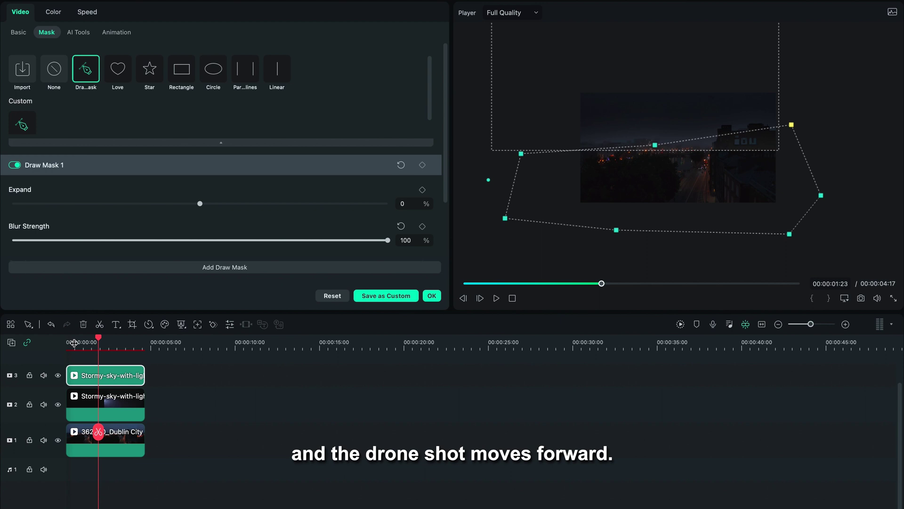
pyautogui.moveTo(74, 343); pyautogui.dragTo(53, 339)
pyautogui.press('space')
pyautogui.moveTo(561, 163); pyautogui.dragTo(669, 107)
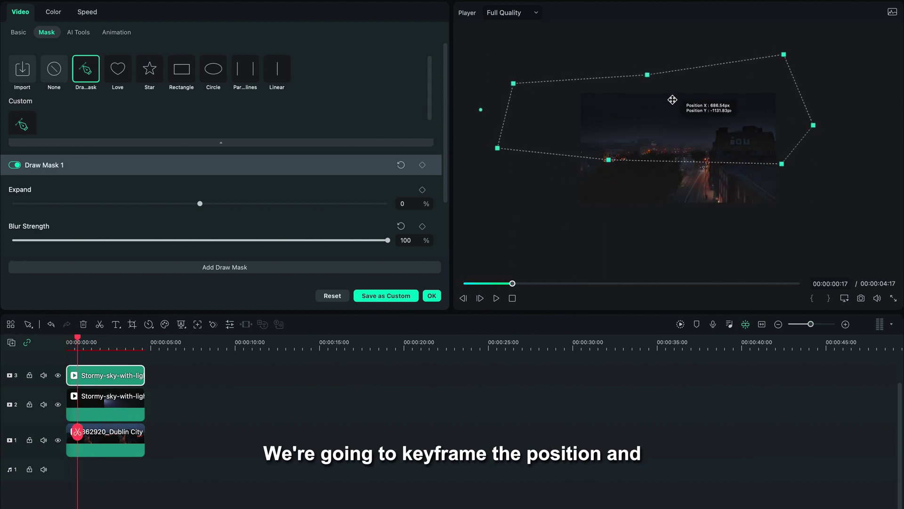
# - Replay the composite from the start to check the masked lightning overlays
pyautogui.click(472, 284)
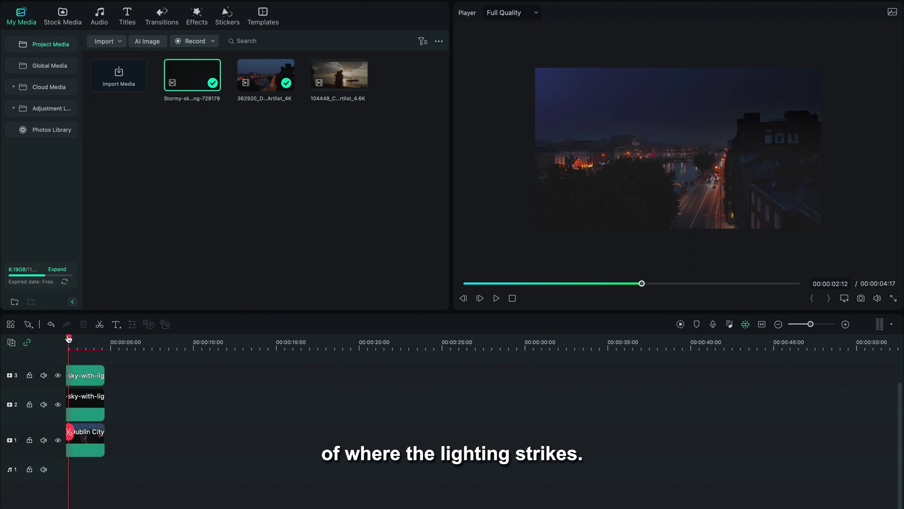
pyautogui.moveTo(68, 338); pyautogui.dragTo(56, 340)
pyautogui.press('space')
pyautogui.press('space')
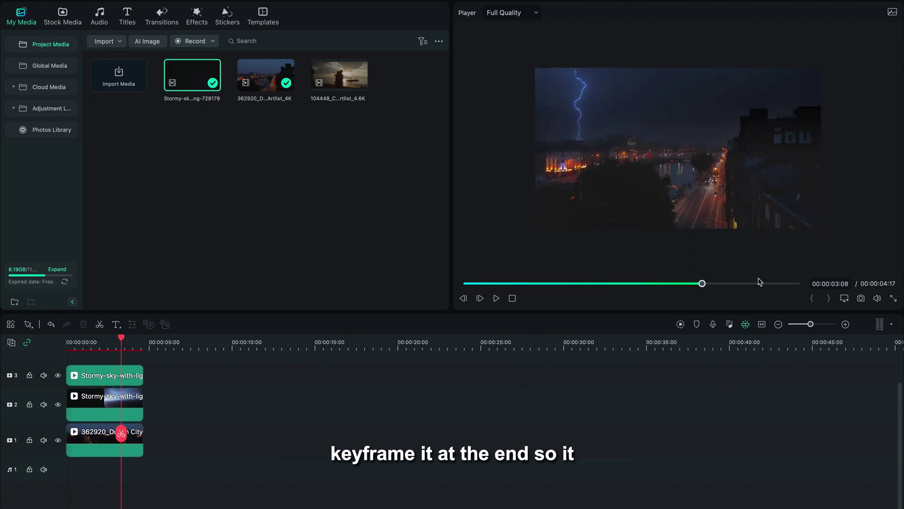
# - Set the lower sky clip's Vibrance to -50, Saturation -75 and Exposure 25
pyautogui.doubleClick(82, 404)
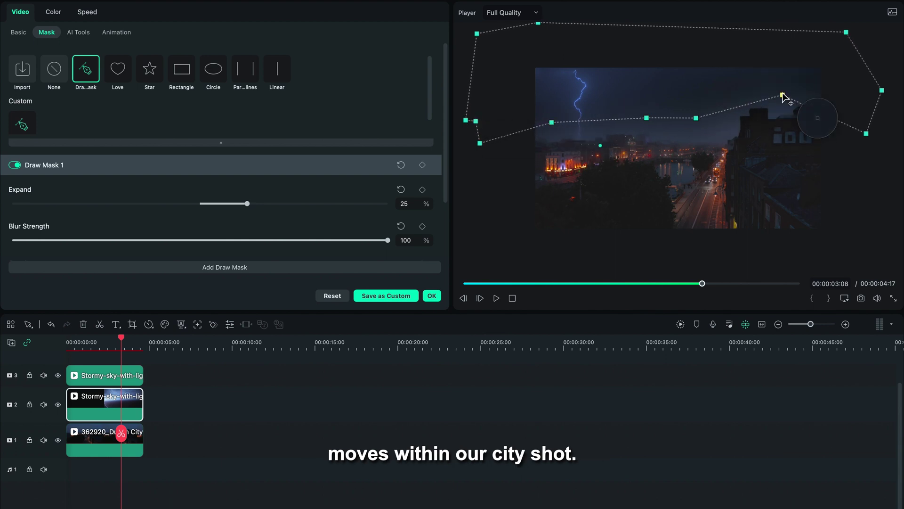
pyautogui.scroll(-3, 218, 263)
pyautogui.click(53, 11)
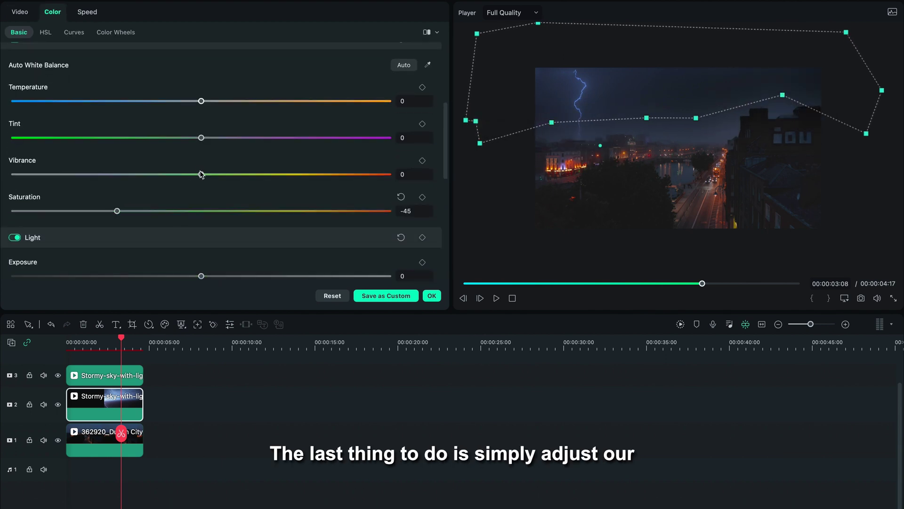
pyautogui.moveTo(201, 174); pyautogui.dragTo(107, 174)
pyautogui.moveTo(117, 210); pyautogui.dragTo(61, 211)
pyautogui.moveTo(201, 276); pyautogui.dragTo(248, 276)
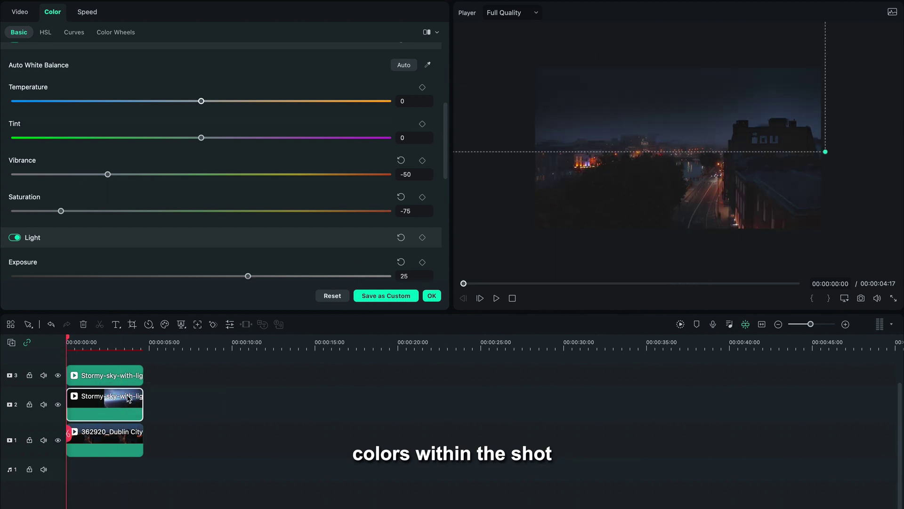
# - Keyframe a slow zoom on the lower sky overlay toward the clip's end and raise its mask
pyautogui.scroll(5, 221, 141)
pyautogui.click(21, 12)
pyautogui.scroll(-5, 360, 153)
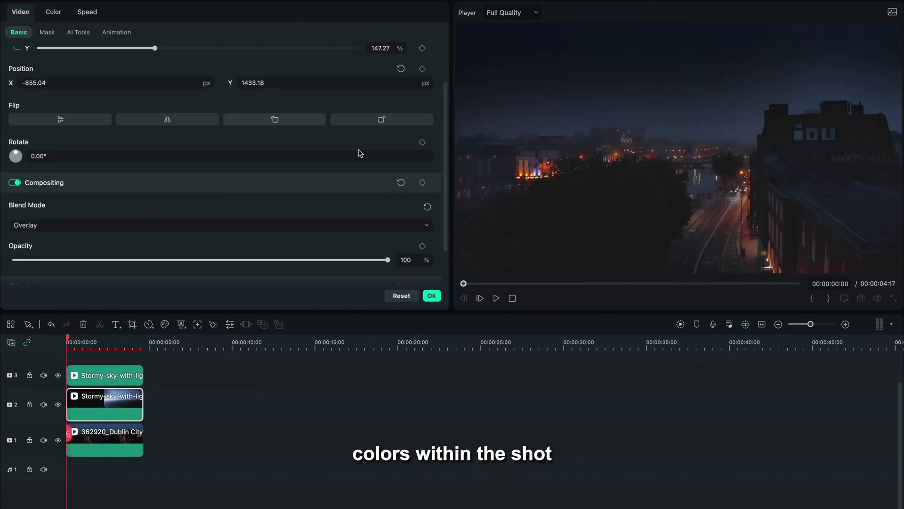
pyautogui.scroll(3, 361, 153)
pyautogui.click(142, 342)
pyautogui.moveTo(394, 92); pyautogui.dragTo(402, 90)
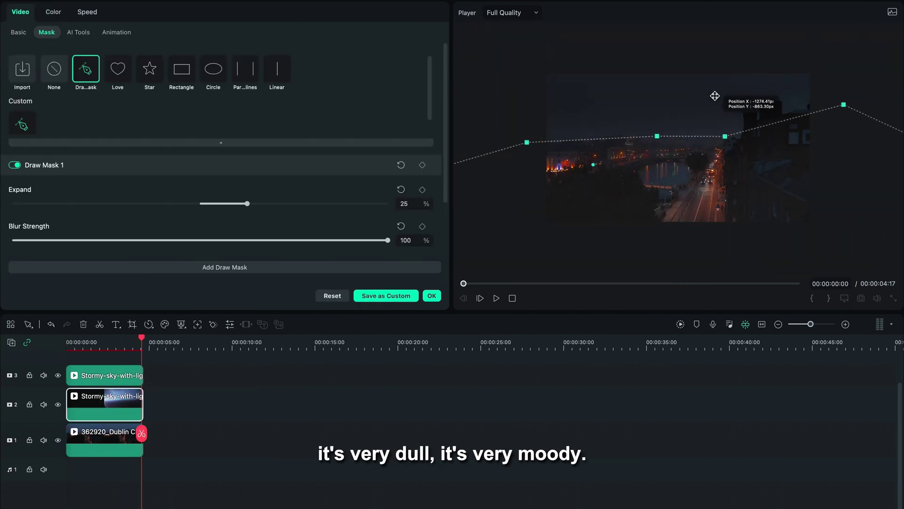
pyautogui.moveTo(714, 95); pyautogui.dragTo(709, 76)
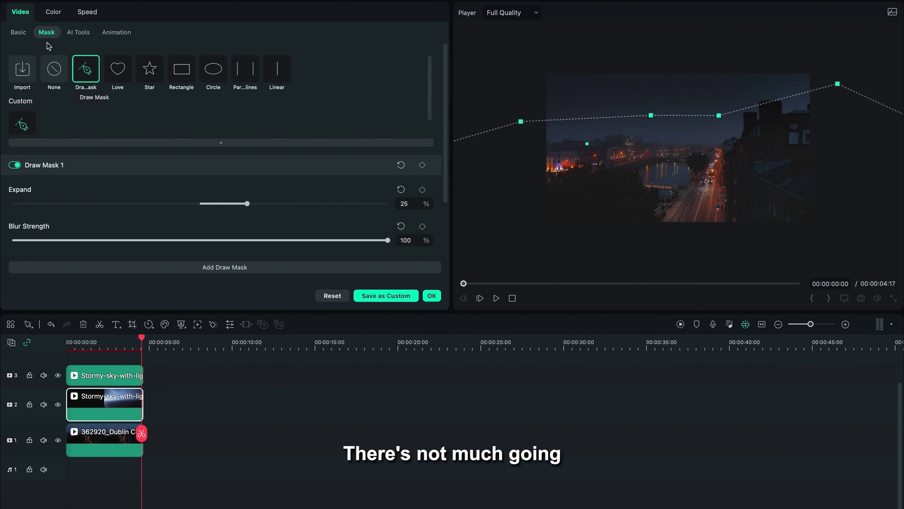